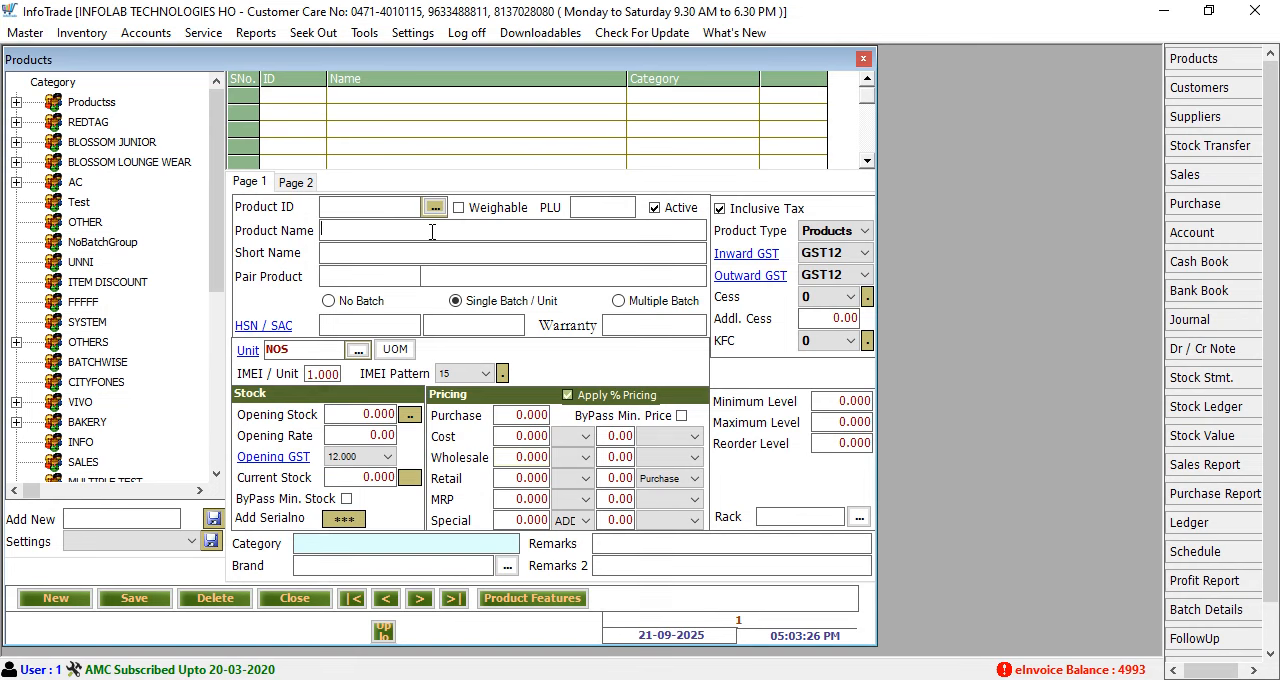
# Look up the product TREEVIEW 40 INCH FULL HD (IND4001AT) by name and load its record
pyautogui.write('40 in')
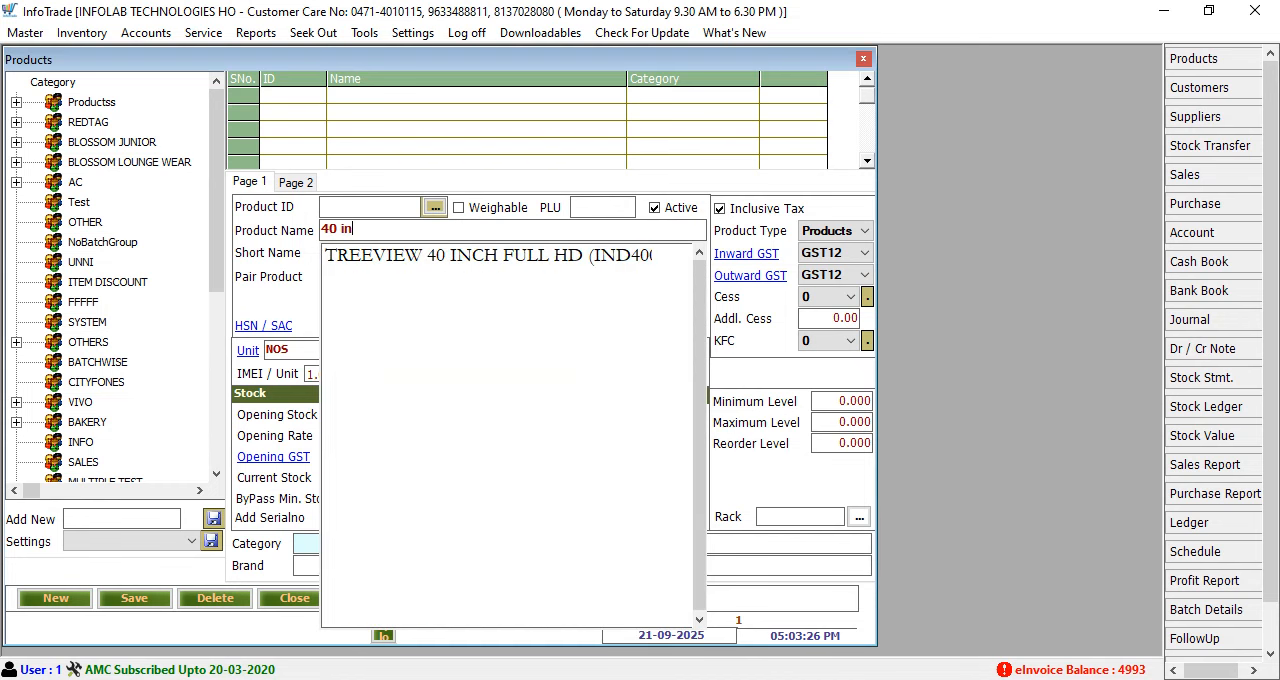
pyautogui.press('Down')
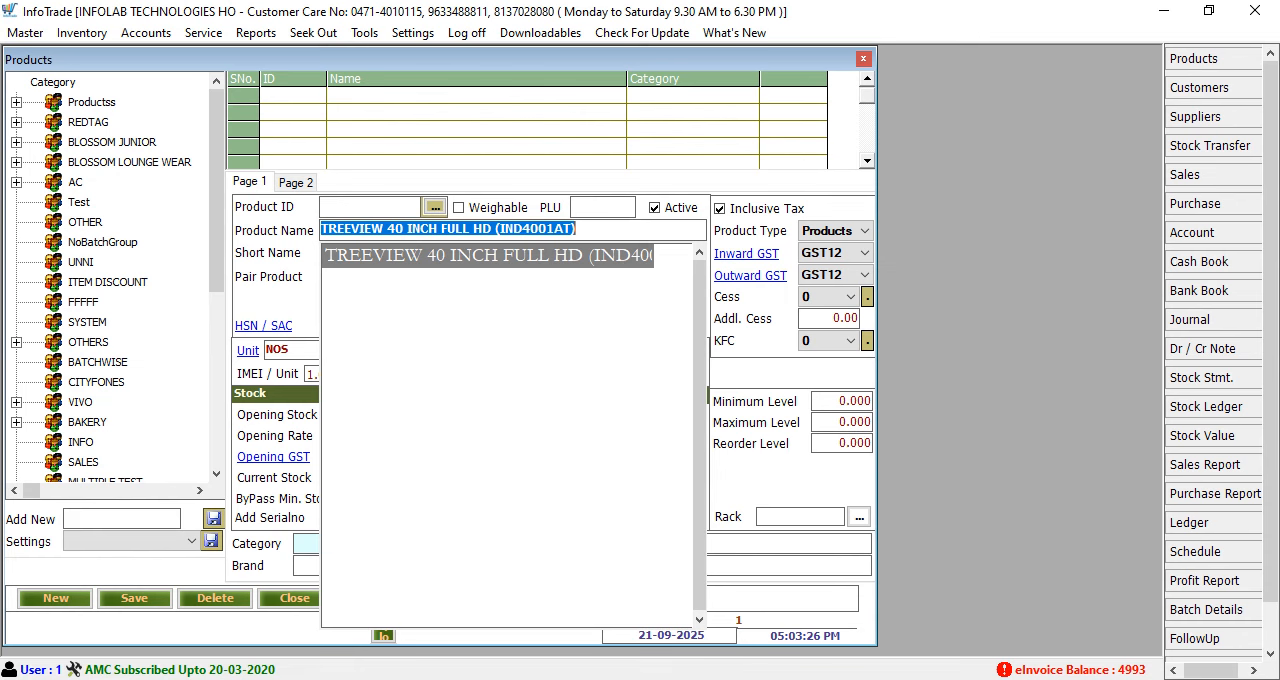
pyautogui.press('Return')
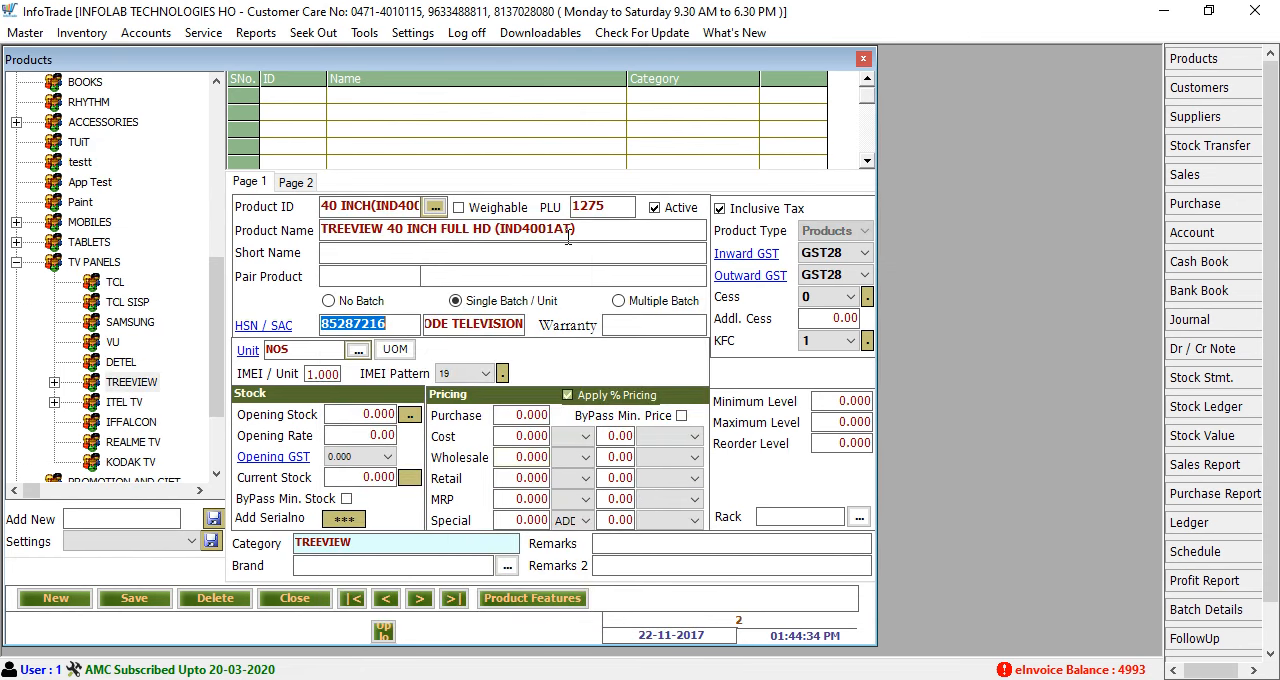
# Try GST18 as the Inward GST of the loaded product and close the product form without saving
pyautogui.click(852, 262)
pyautogui.click(846, 258)
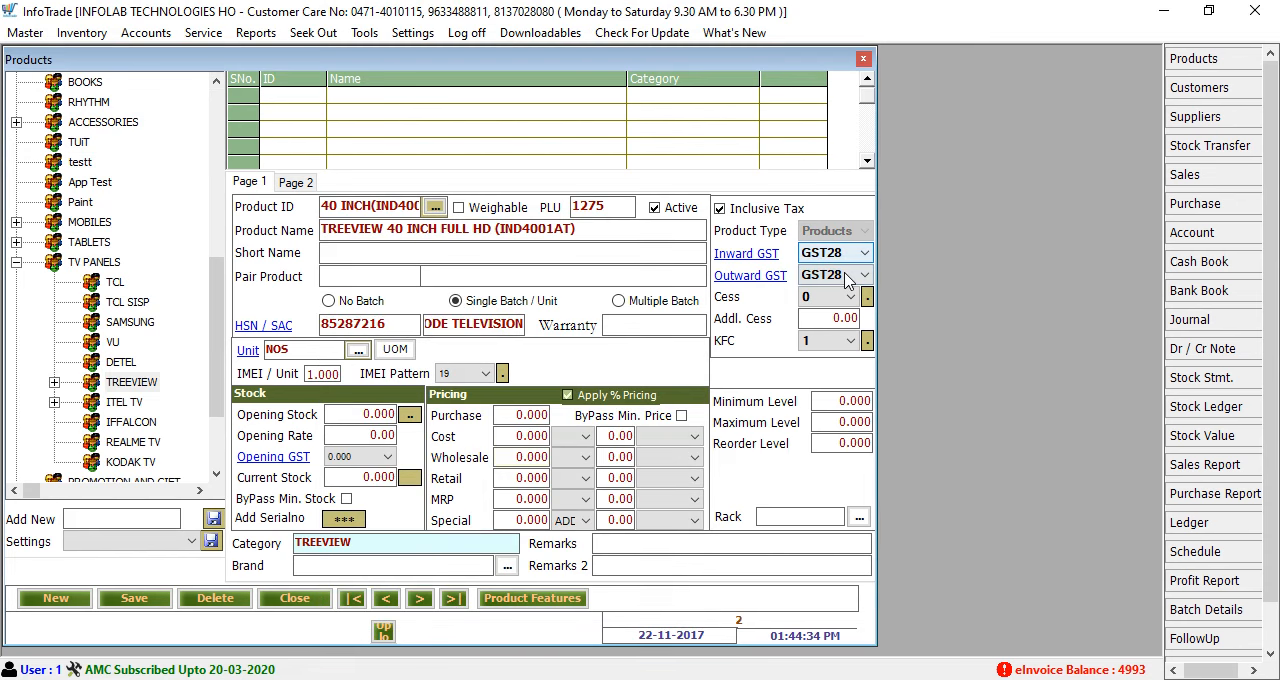
pyautogui.click(846, 258)
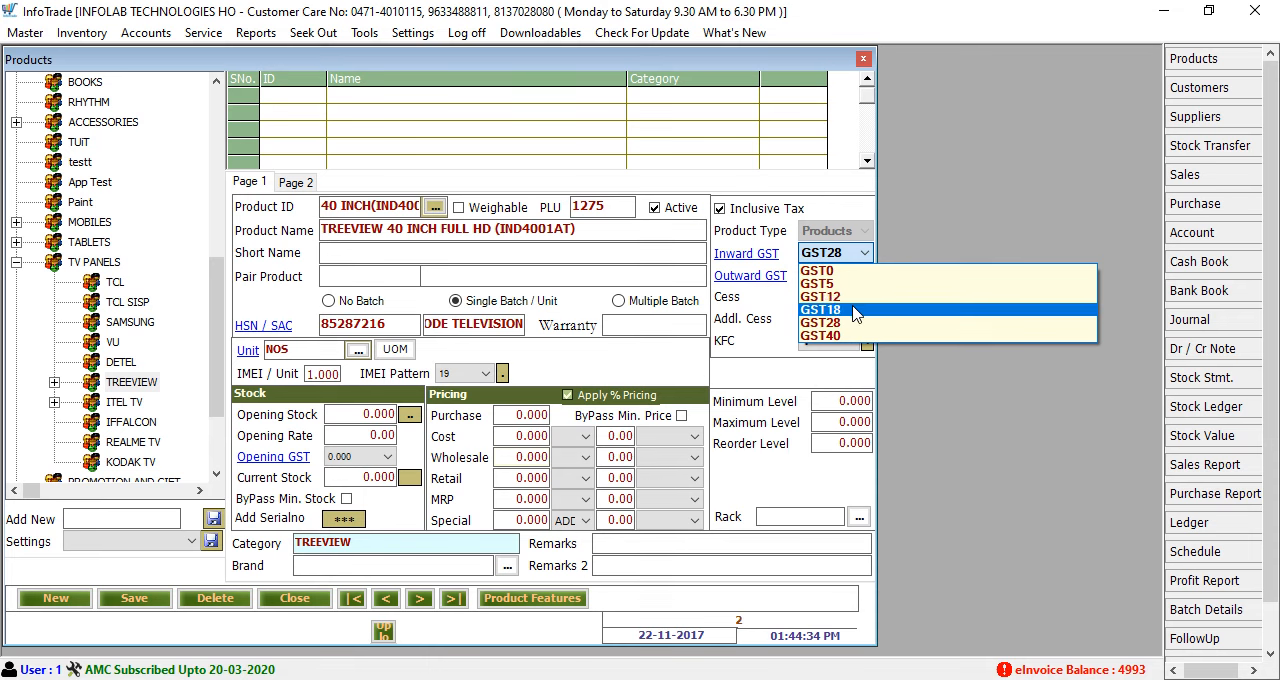
pyautogui.click(855, 311)
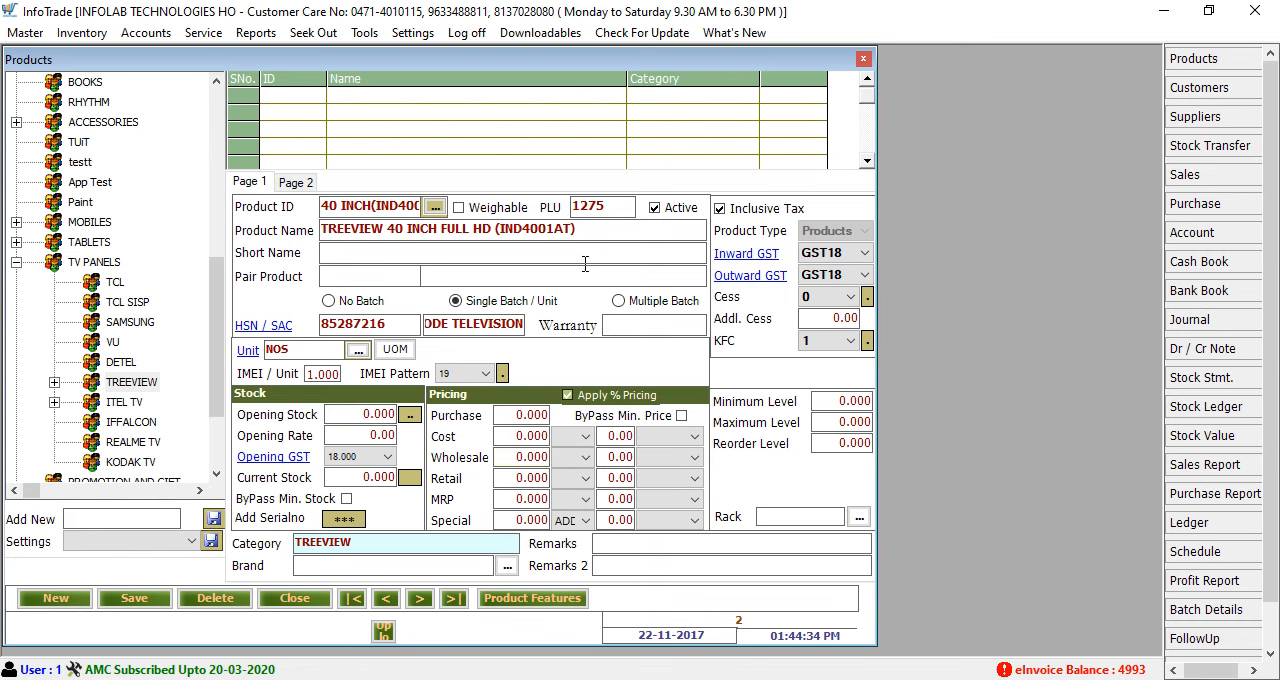
pyautogui.click(296, 599)
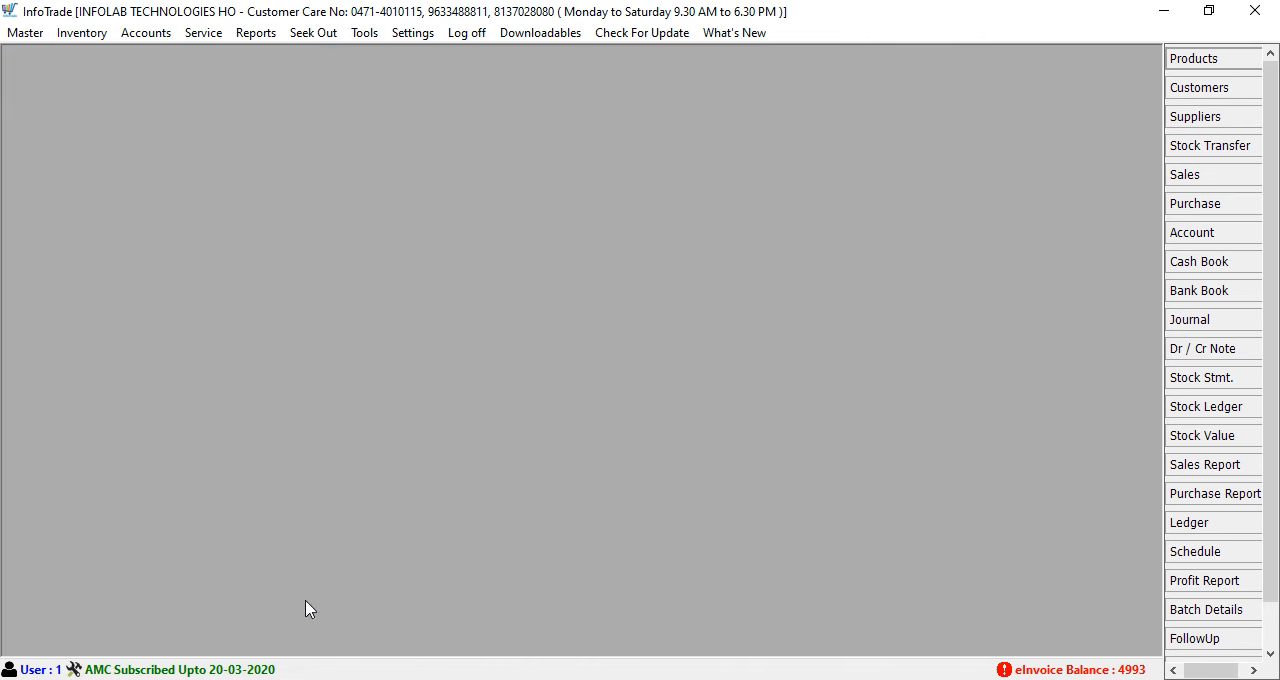
# Open the bulk product update and list the products of the TREEVIEW category
pyautogui.click(25, 33)
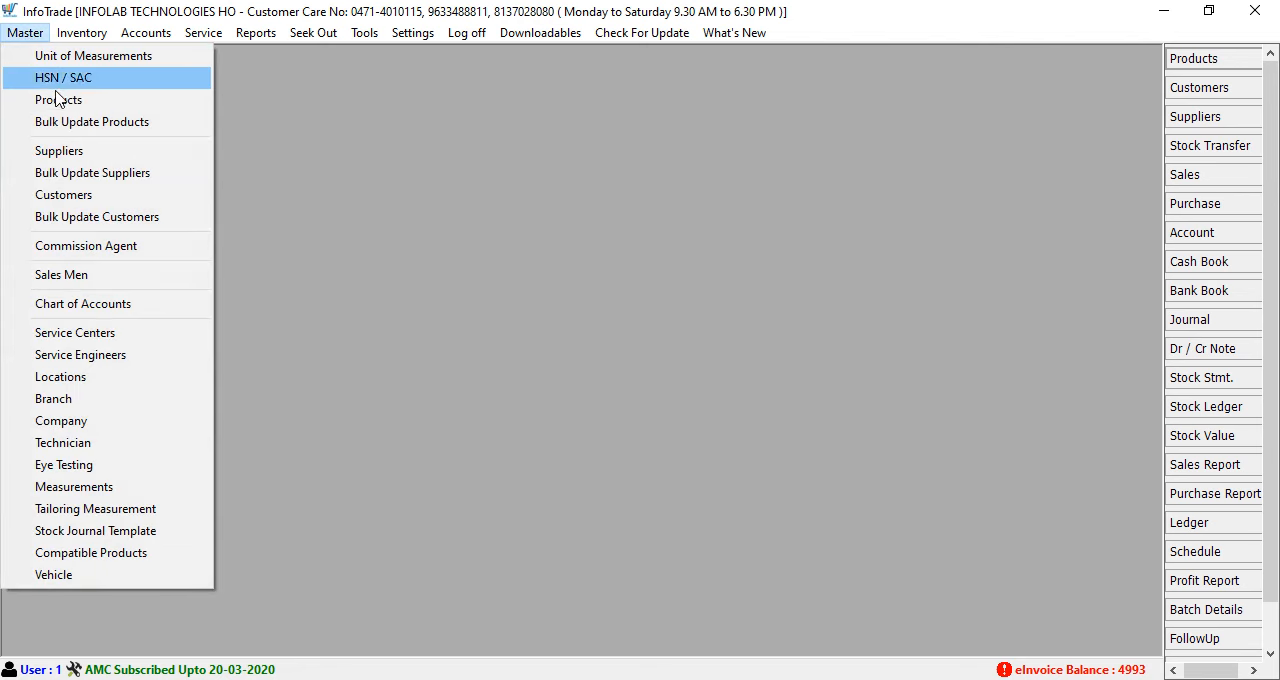
pyautogui.click(90, 133)
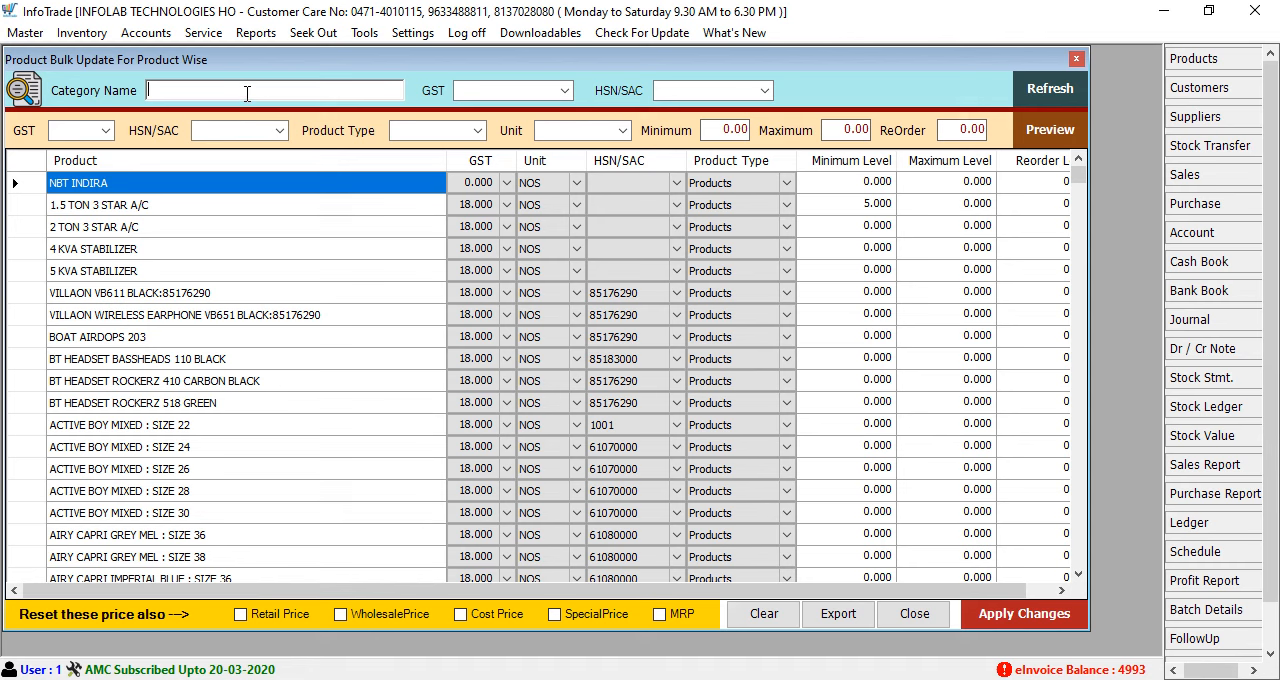
pyautogui.write('tree')
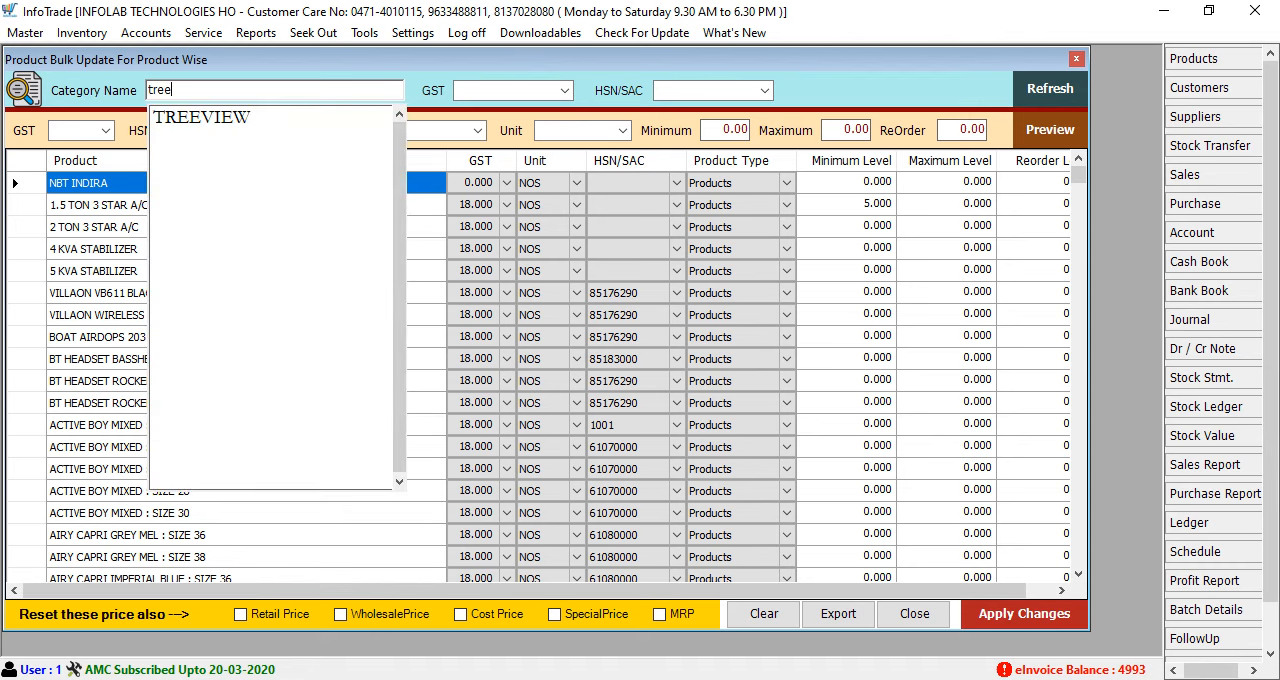
pyautogui.press('Down')
pyautogui.press('Return')
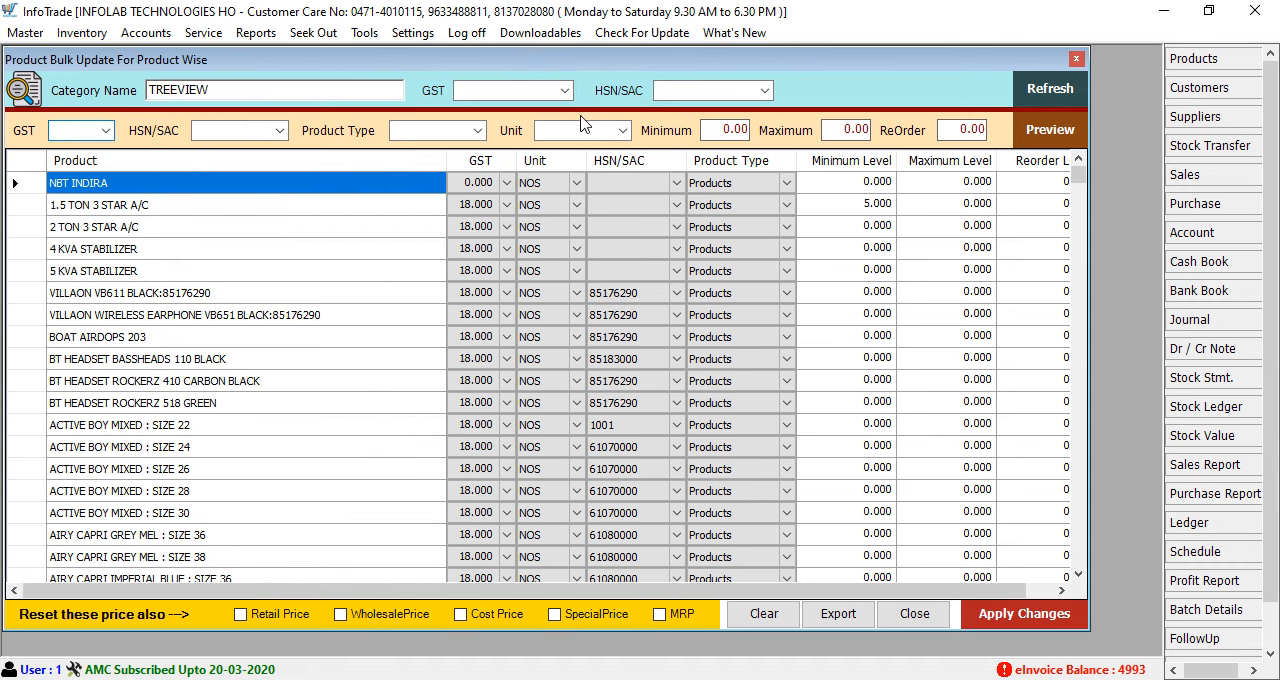
pyautogui.click(1062, 94)
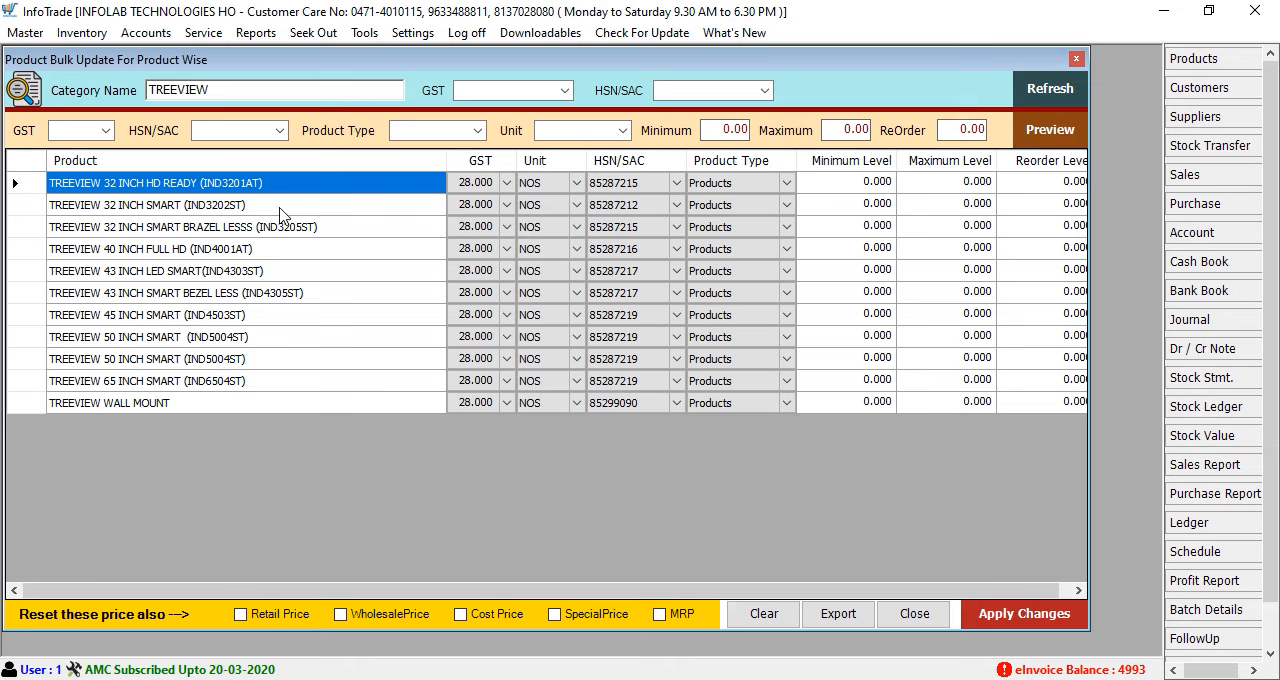
# Clear the category filter and list all products with a GST of 28.000
pyautogui.moveTo(264, 90); pyautogui.dragTo(104, 84)
pyautogui.press('BackSpace')
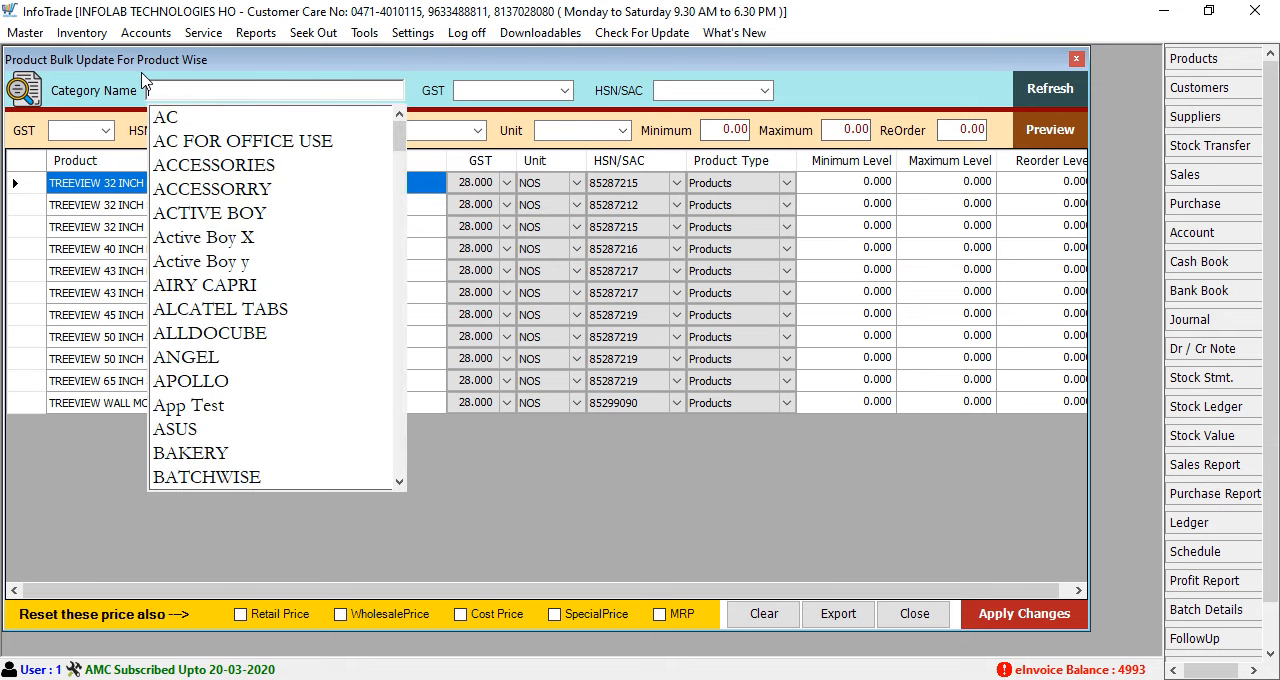
pyautogui.click(528, 92)
pyautogui.click(565, 91)
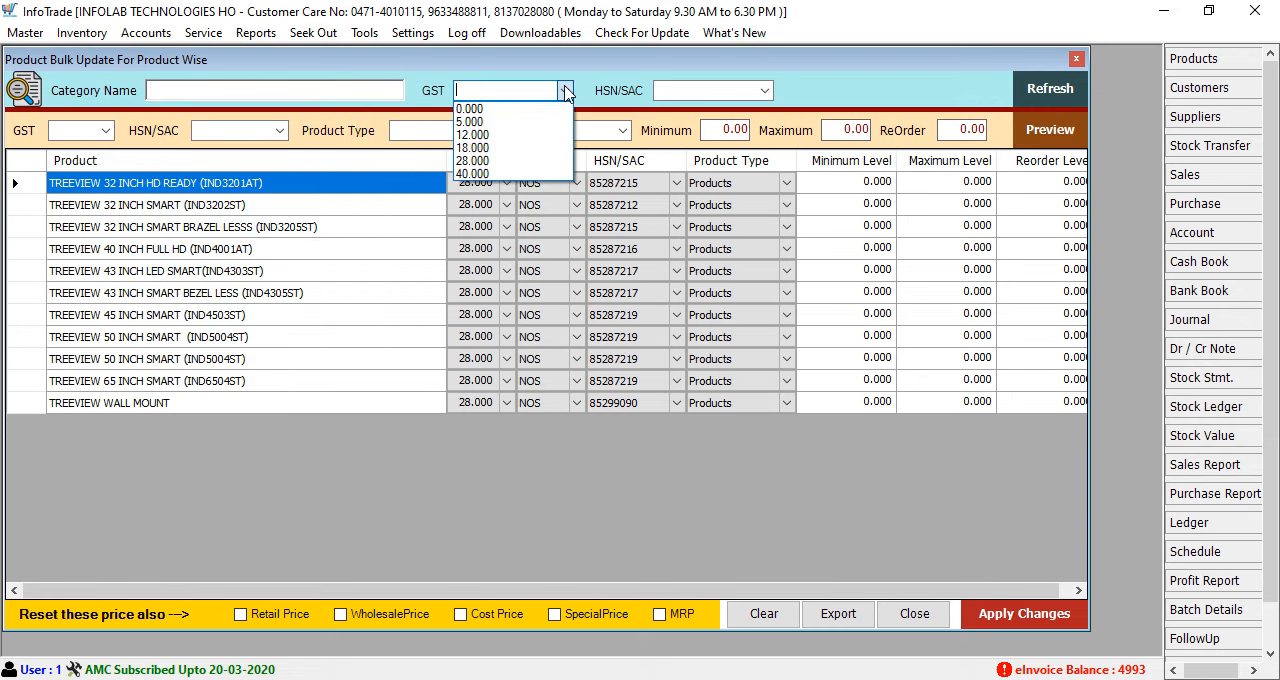
pyautogui.click(482, 160)
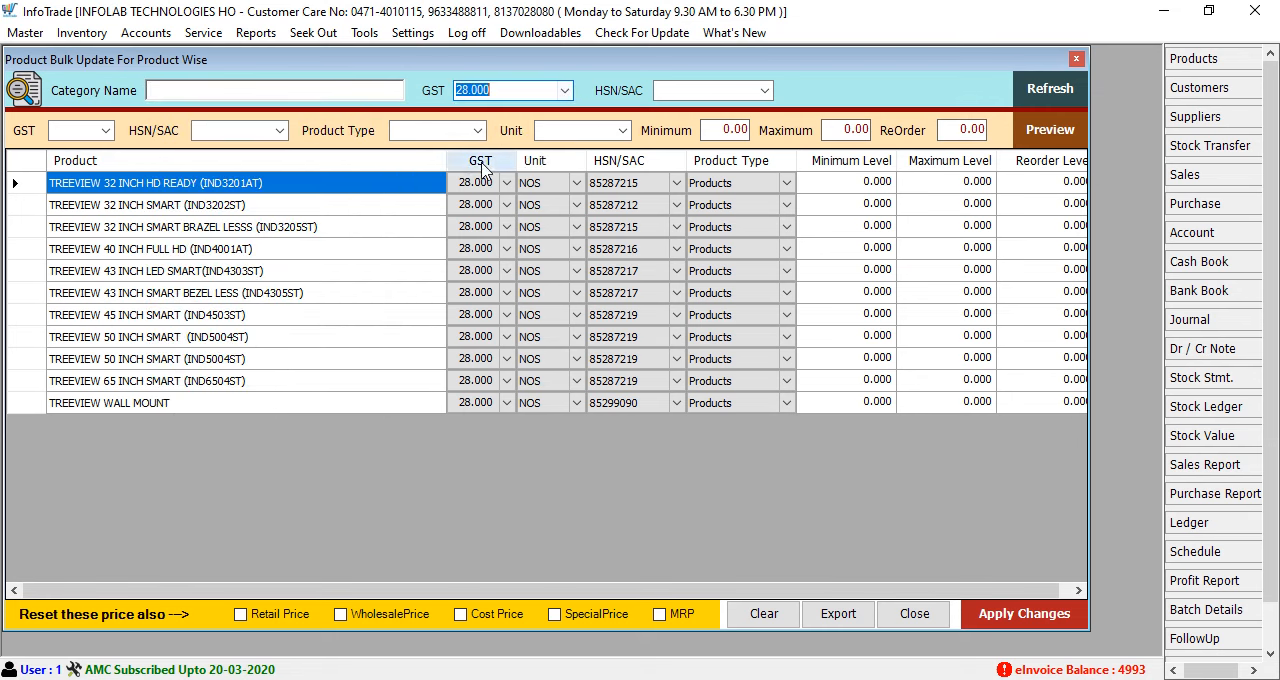
pyautogui.click(1058, 95)
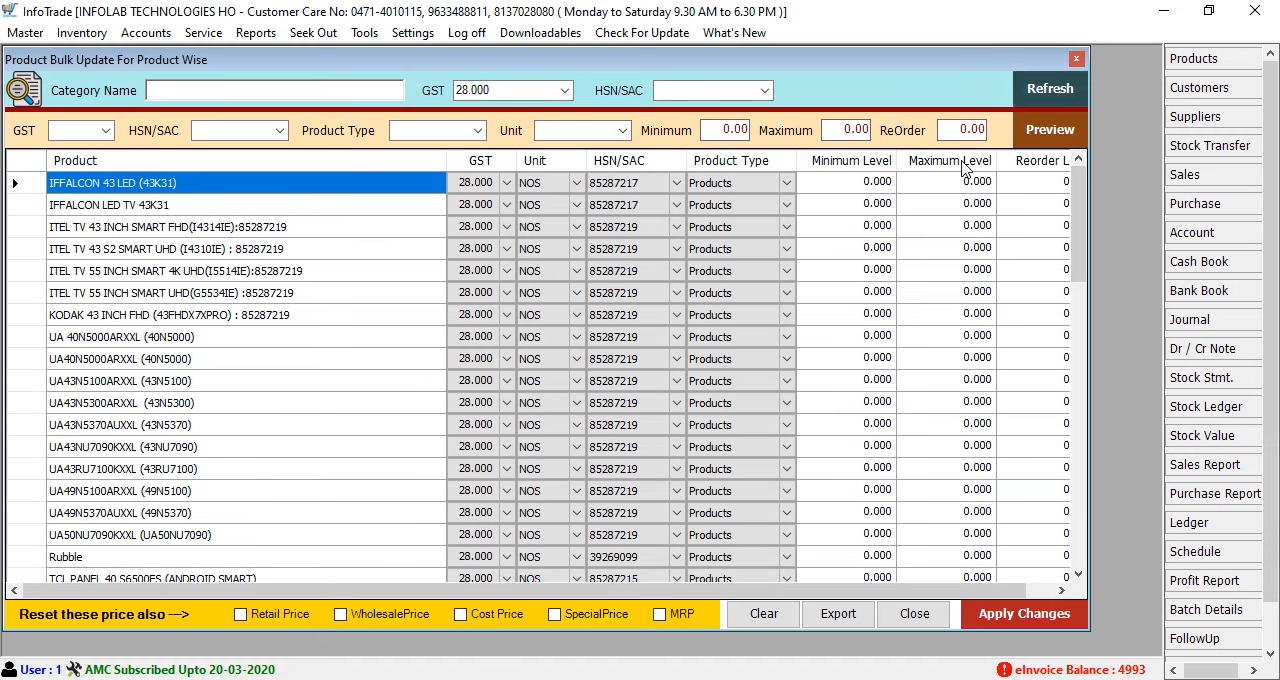
# Narrow the product list to the TREEVIEW category while keeping the GST filter at 28.000
pyautogui.scroll(-6, 788, 360)
pyautogui.scroll(6, 785, 362)
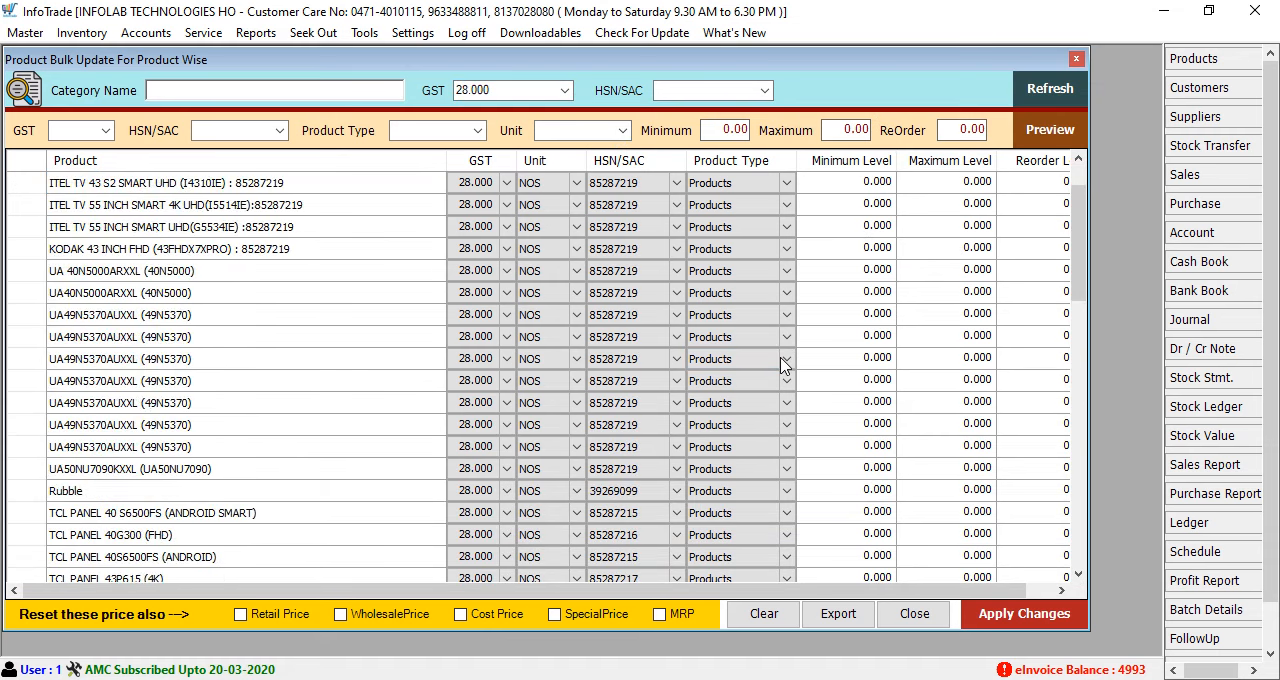
pyautogui.click(360, 88)
pyautogui.write('Tree')
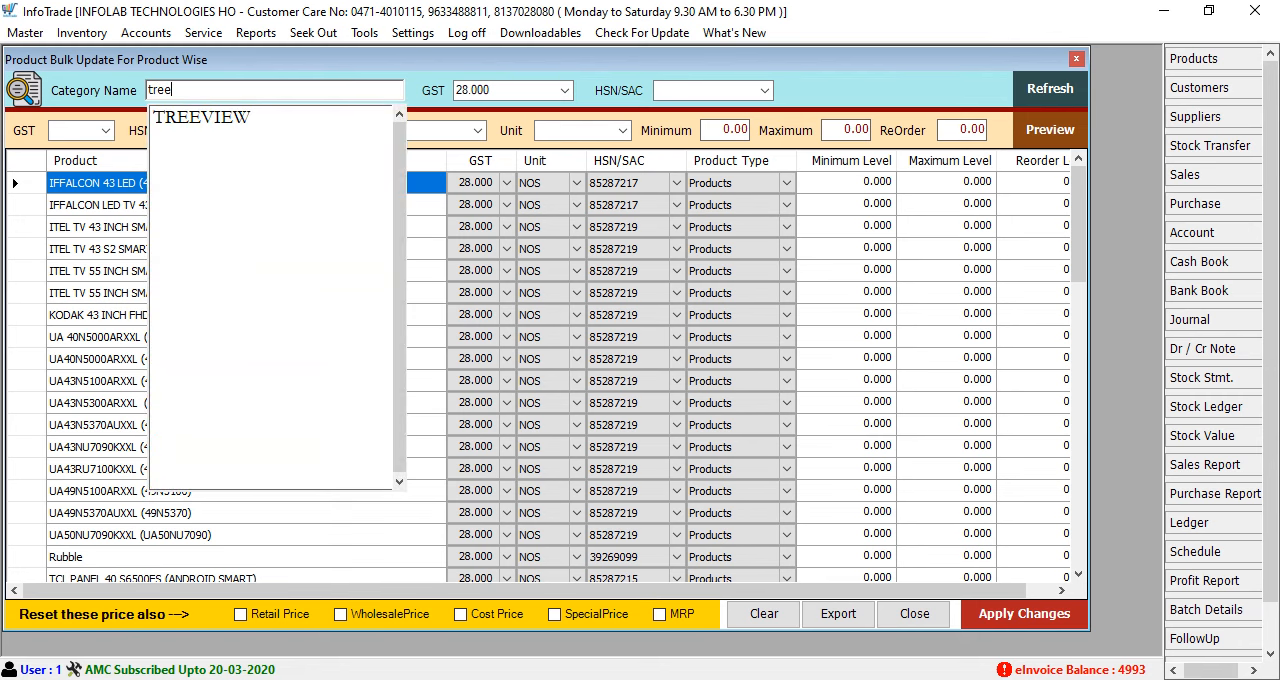
pyautogui.press('Down')
pyautogui.press('Return')
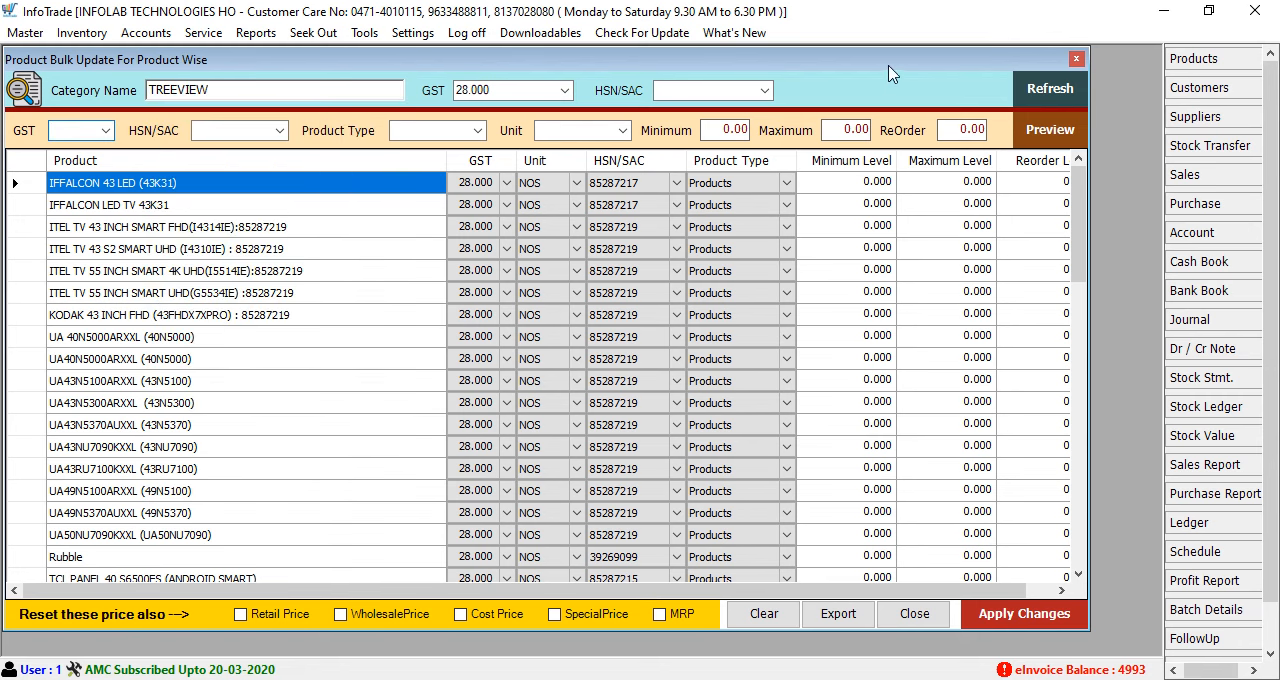
pyautogui.click(1046, 97)
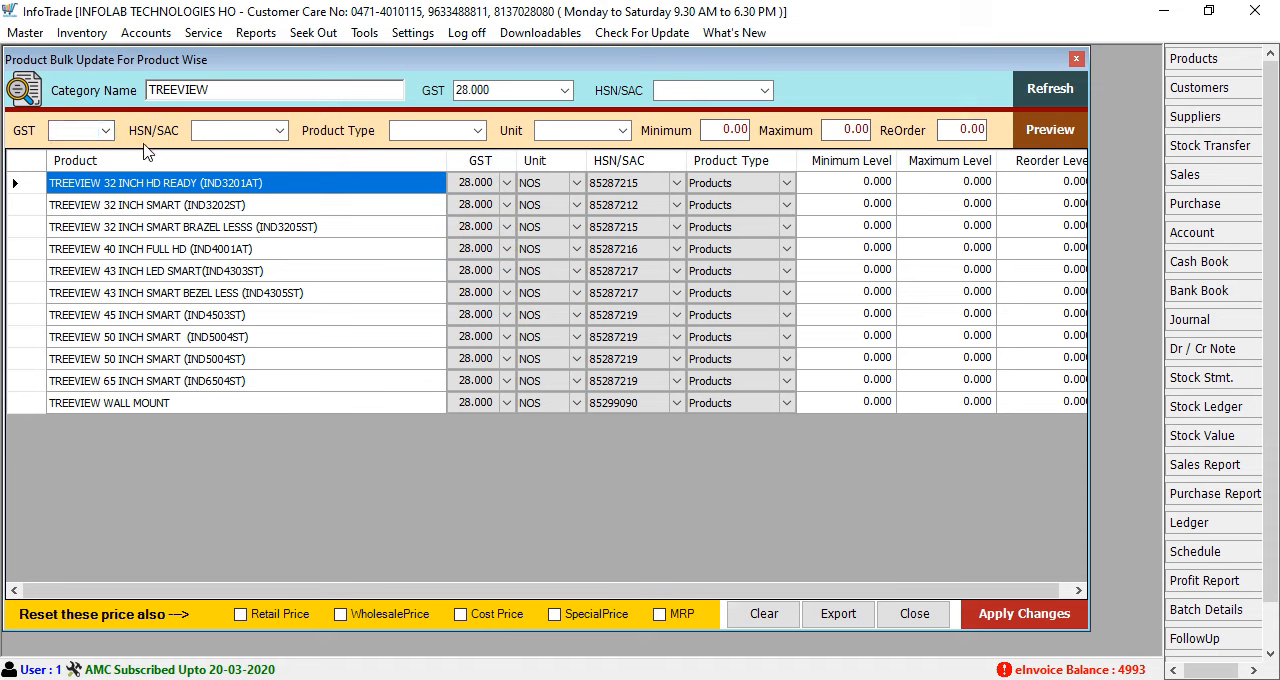
# Set the new GST to 18.000 for all listed products and preview the change
pyautogui.click(96, 131)
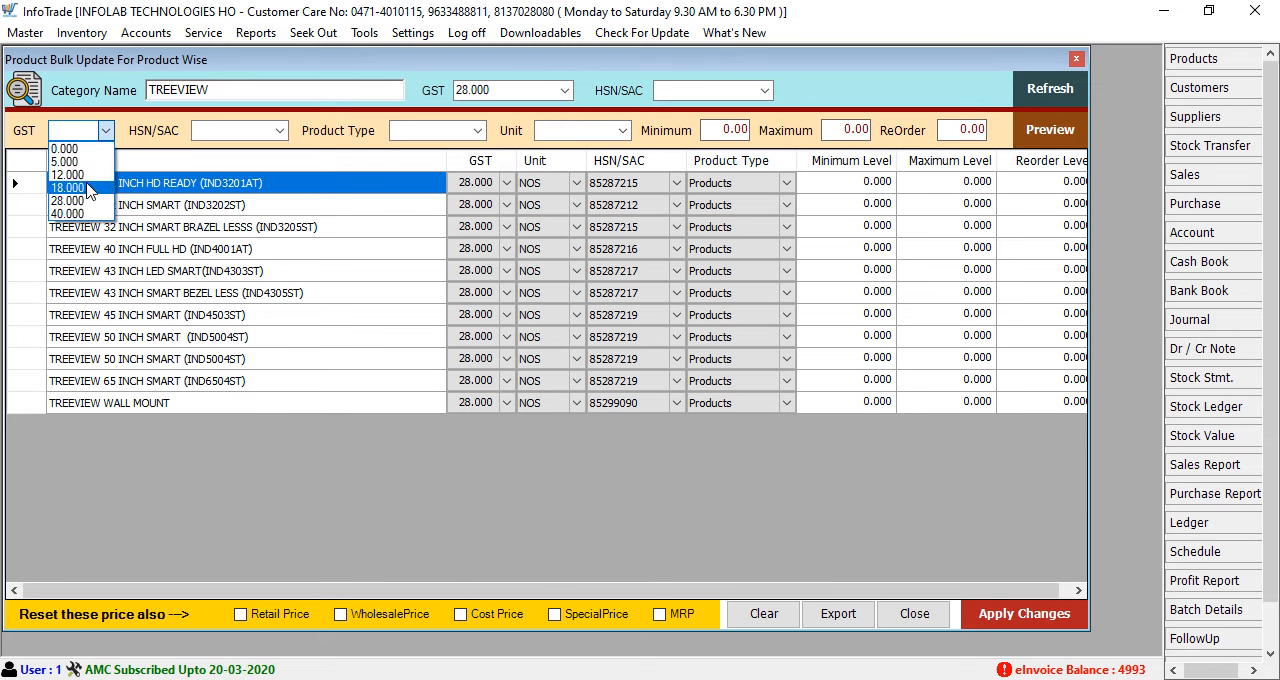
pyautogui.click(88, 188)
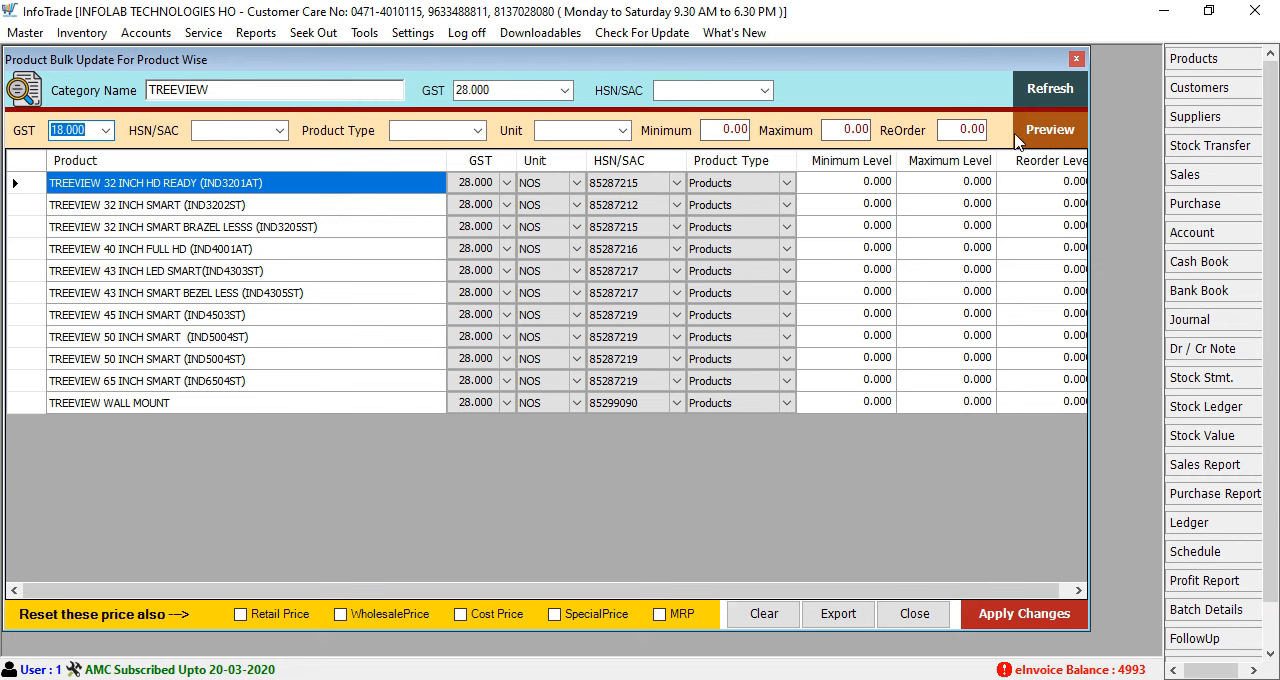
pyautogui.click(1057, 142)
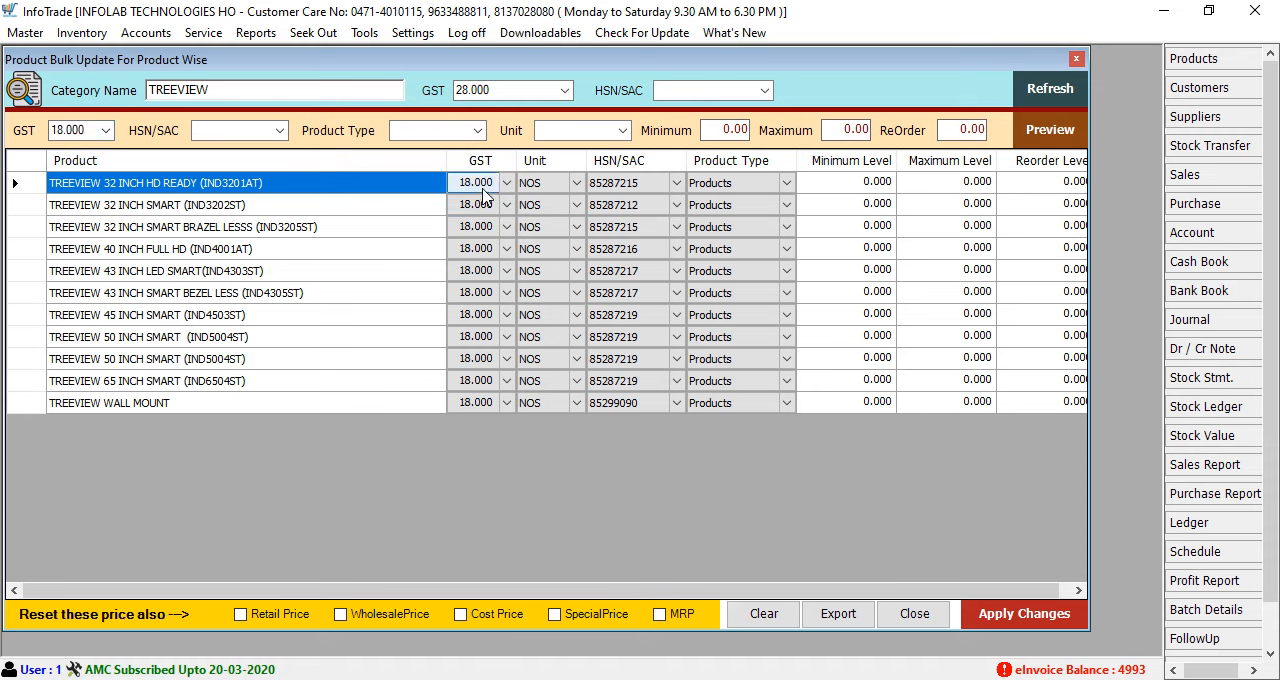
# Try a GST of 28.000 for TREEVIEW 43 INCH LED SMART(IND4303ST) alone and set it back to 18.000
pyautogui.click(507, 272)
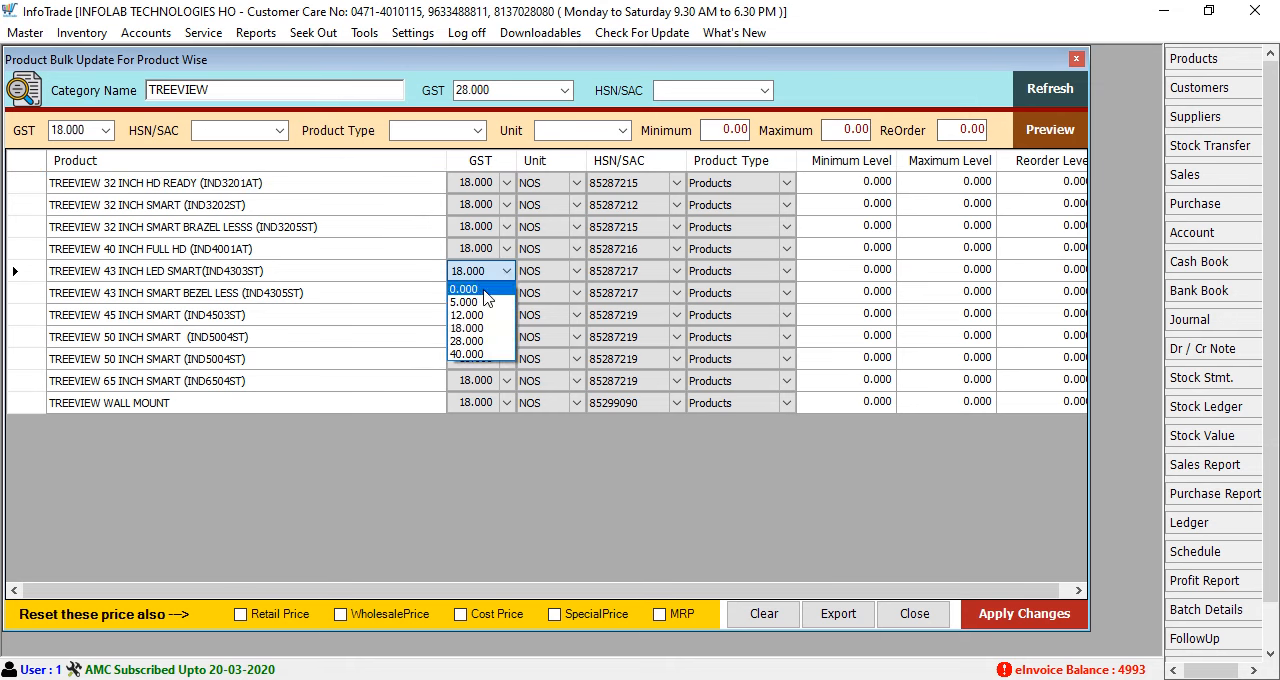
pyautogui.click(497, 342)
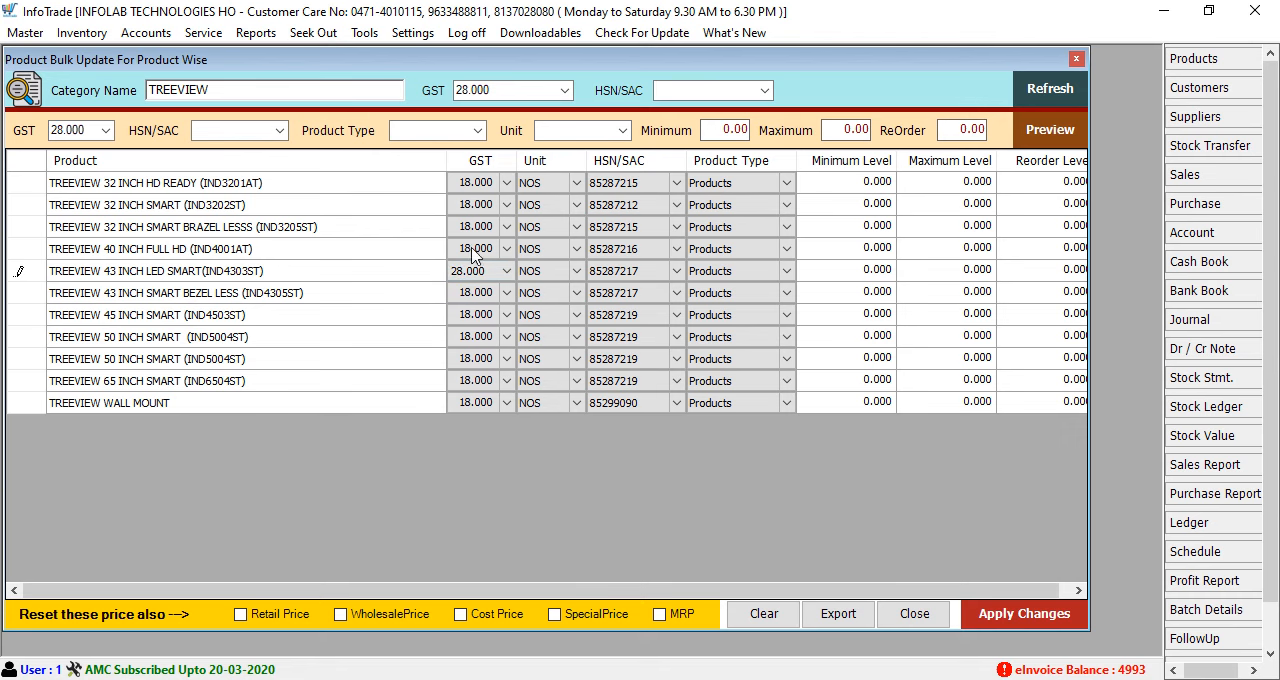
pyautogui.click(510, 291)
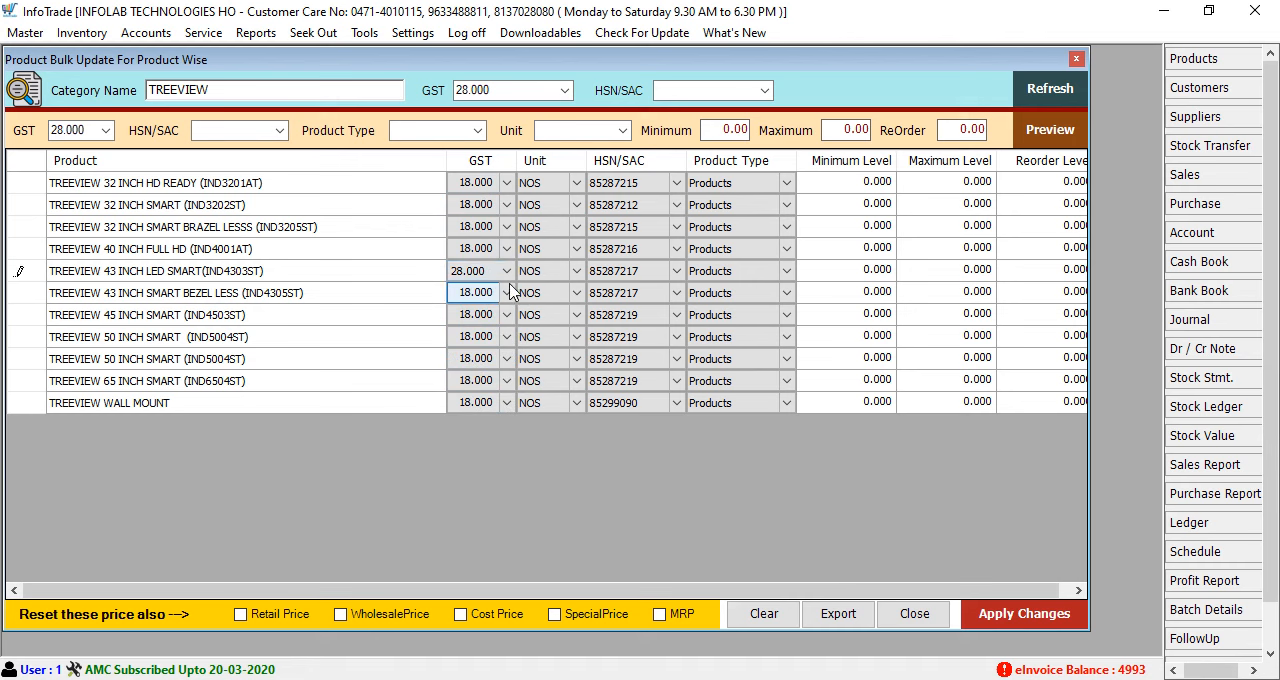
pyautogui.click(505, 280)
pyautogui.click(505, 277)
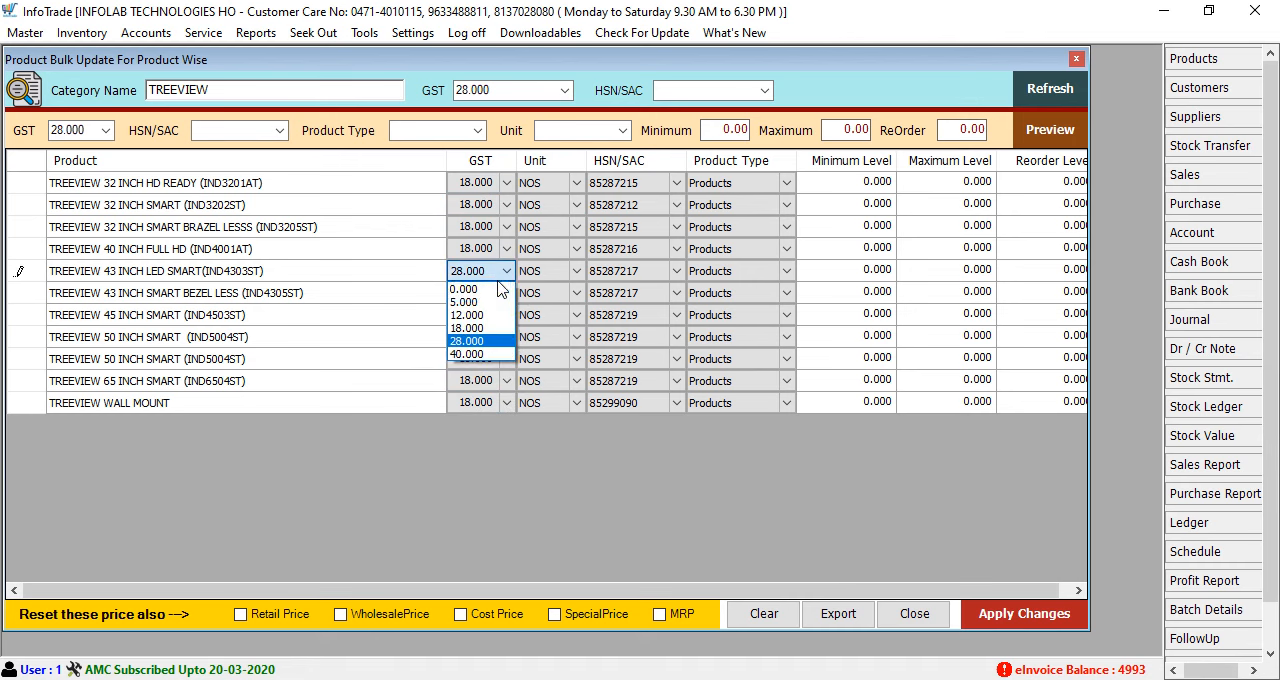
pyautogui.click(482, 333)
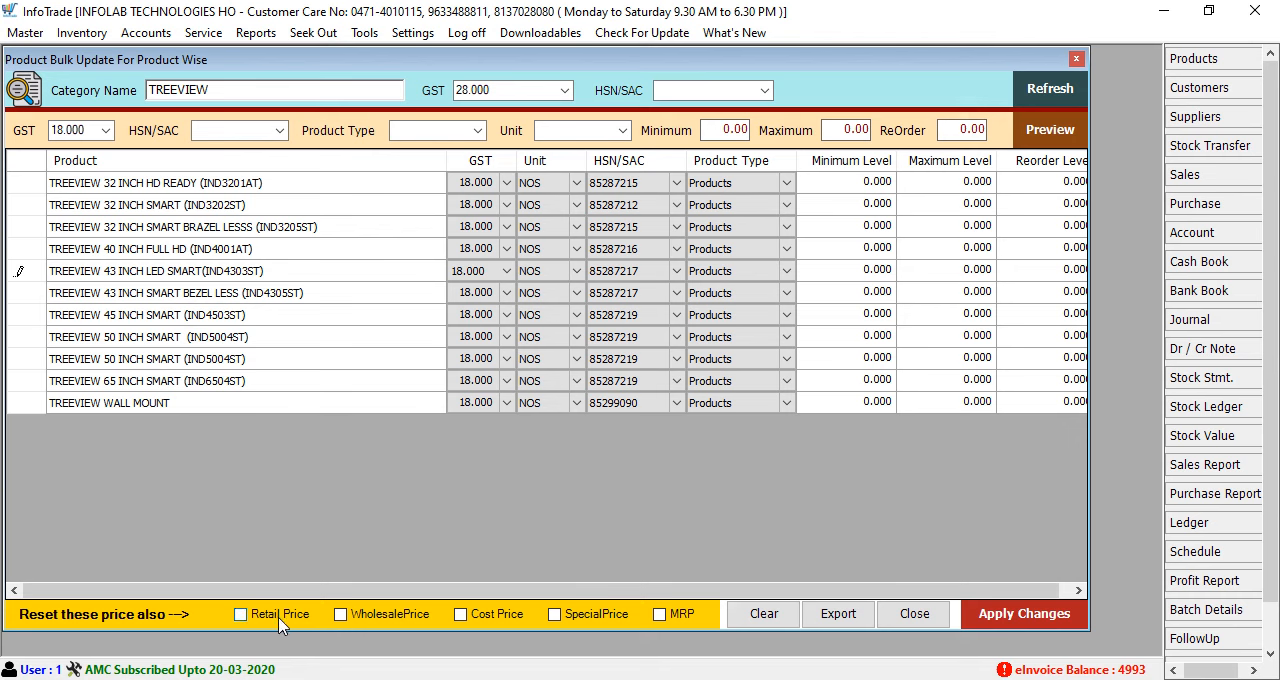
# Try out the price reset options and leave Wholesale Price, Cost Price and Special Price unselected, with Retail Price selected
pyautogui.click(242, 616)
pyautogui.click(340, 615)
pyautogui.click(461, 615)
pyautogui.click(554, 616)
pyautogui.click(660, 616)
pyautogui.click(341, 615)
pyautogui.click(462, 616)
pyautogui.click(553, 615)
# Start applying the bulk changes, acknowledge the backup warning and decline to proceed
pyautogui.click(1000, 620)
pyautogui.click(500, 227)
pyautogui.click(1008, 625)
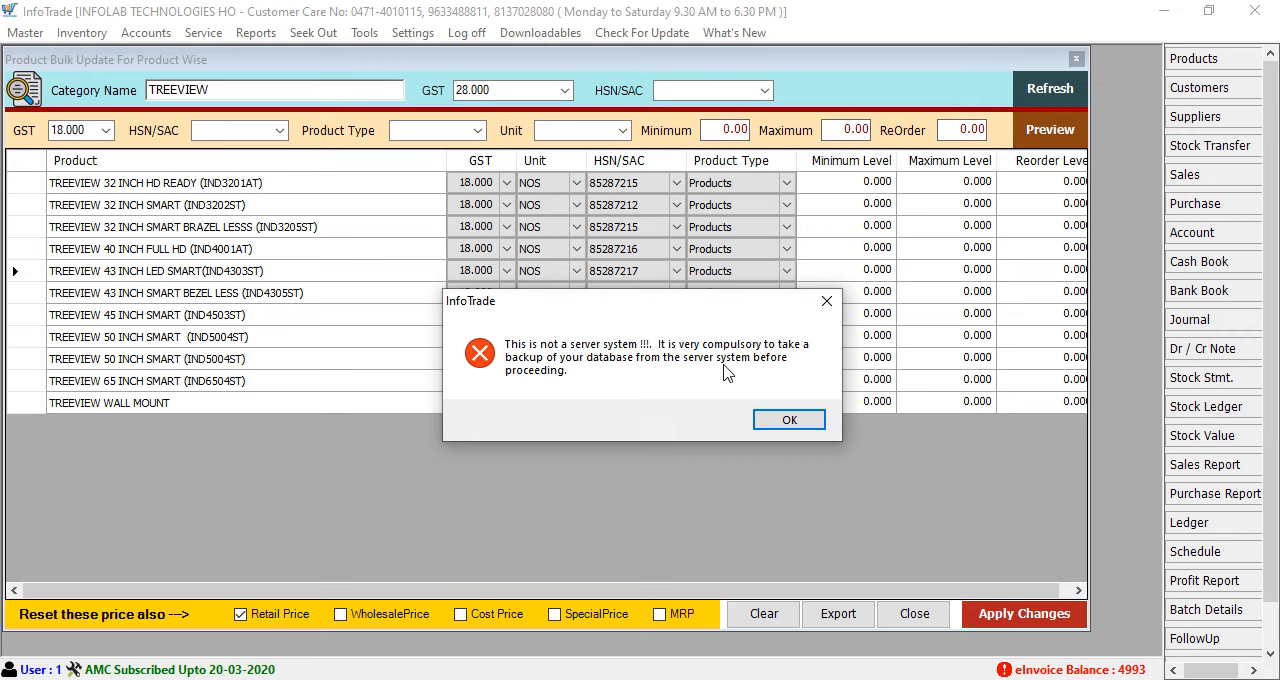
pyautogui.click(789, 424)
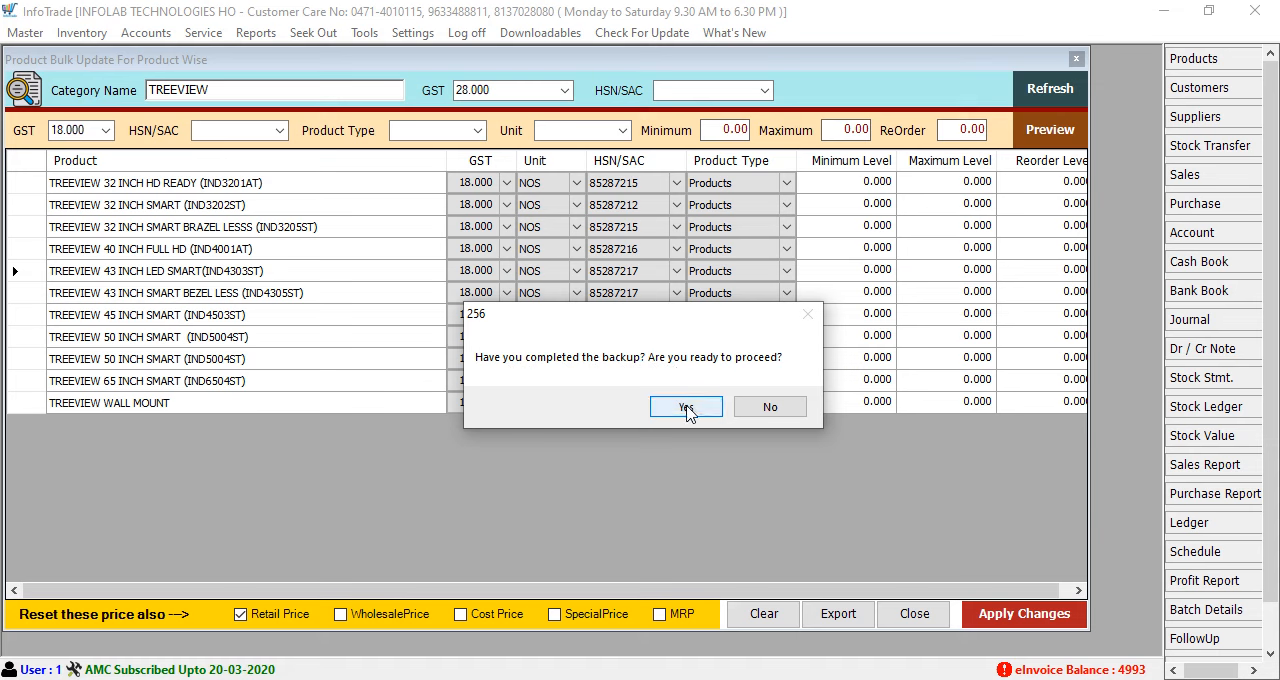
pyautogui.click(772, 410)
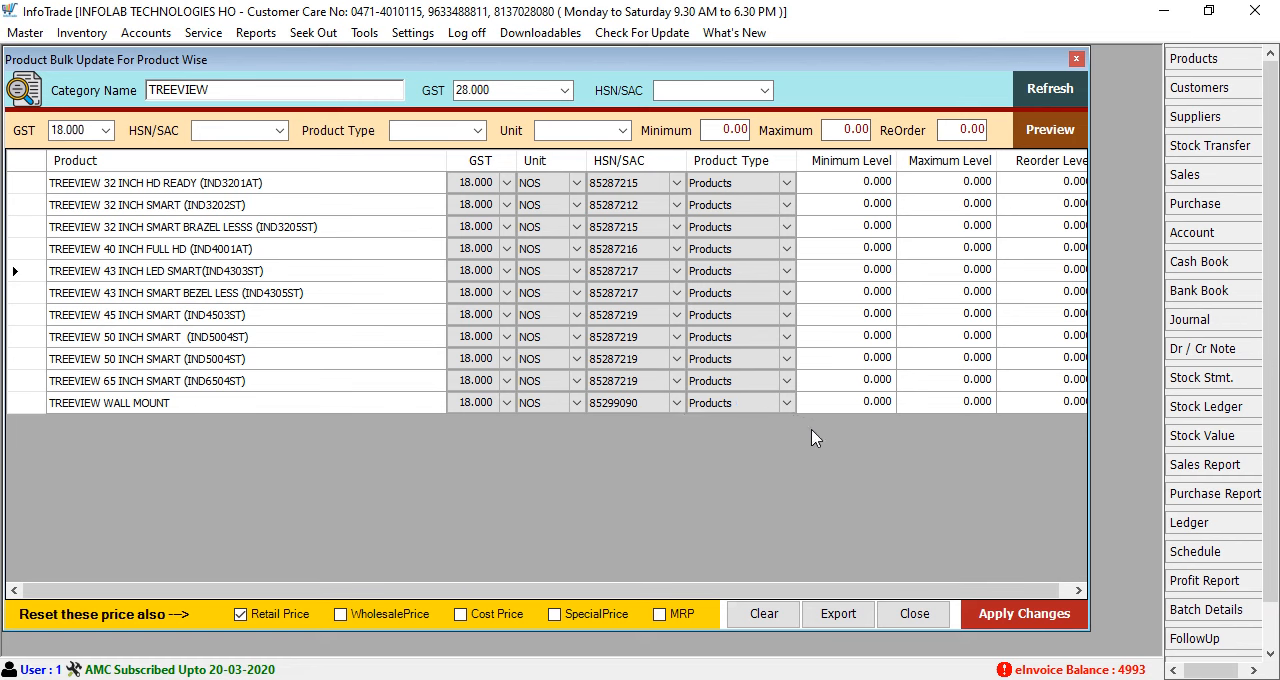
# Apply the bulk GST changes, confirming the completed backup and the reset of the selected prices
pyautogui.click(1016, 621)
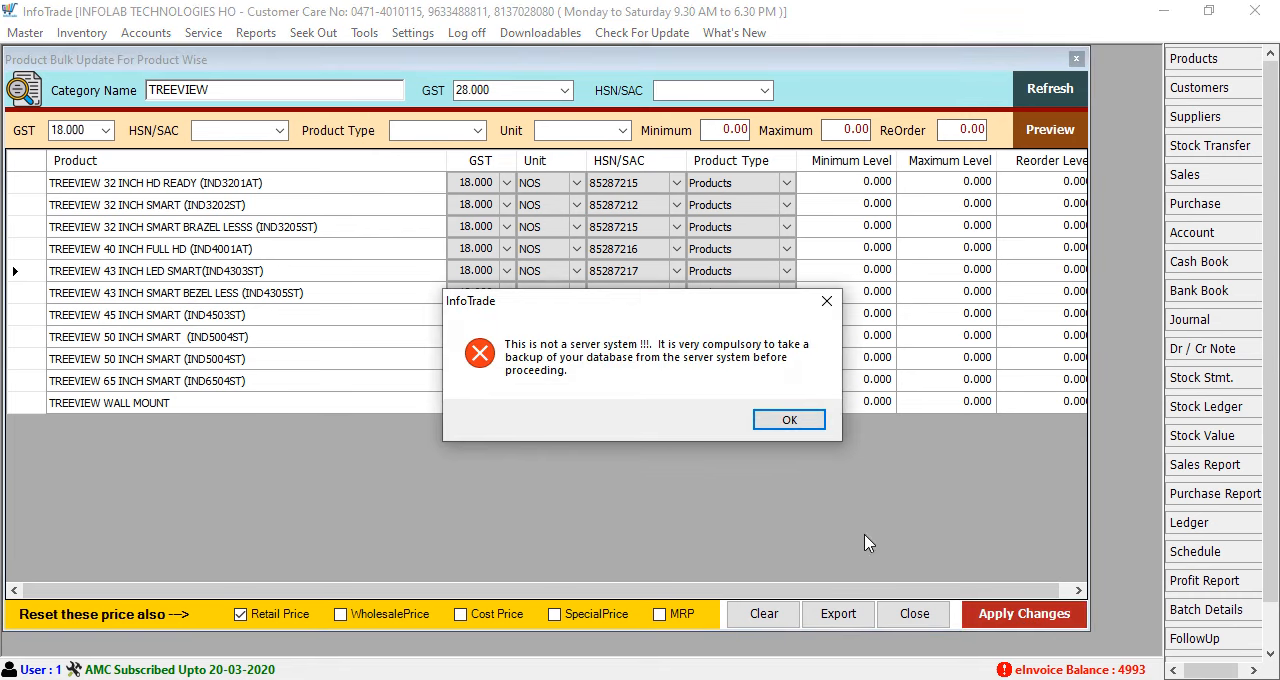
pyautogui.click(787, 421)
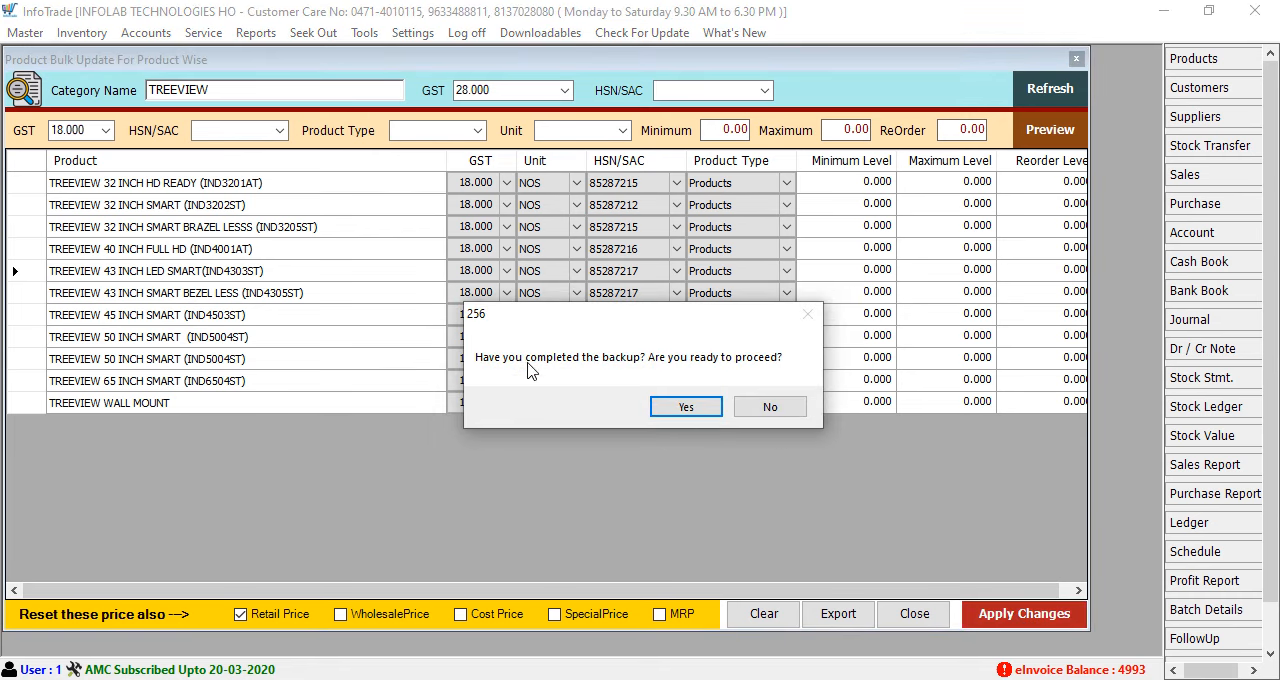
pyautogui.click(701, 409)
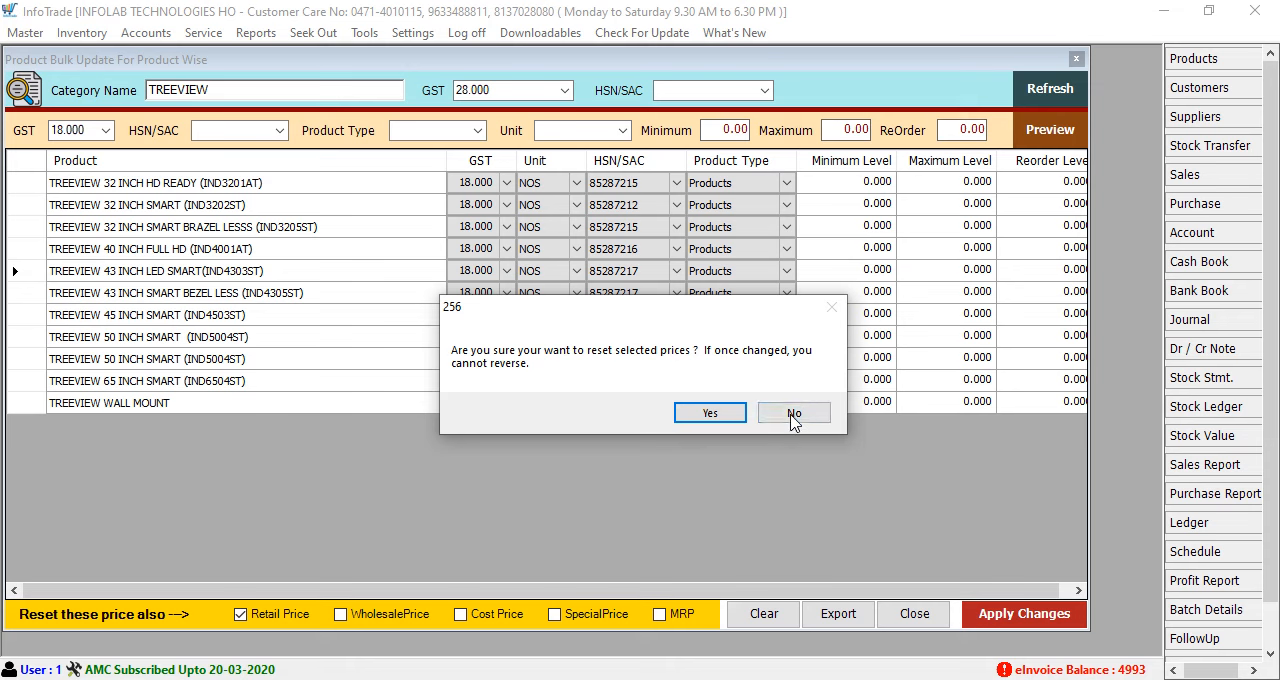
pyautogui.click(711, 416)
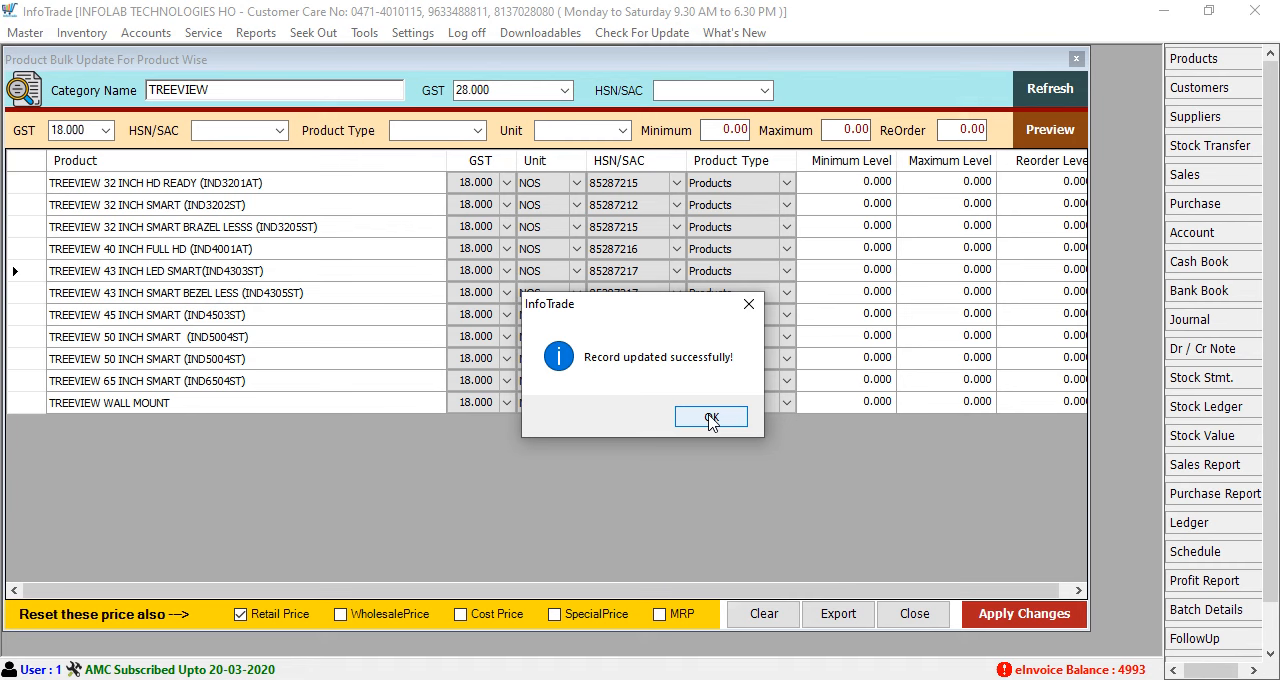
pyautogui.click(711, 418)
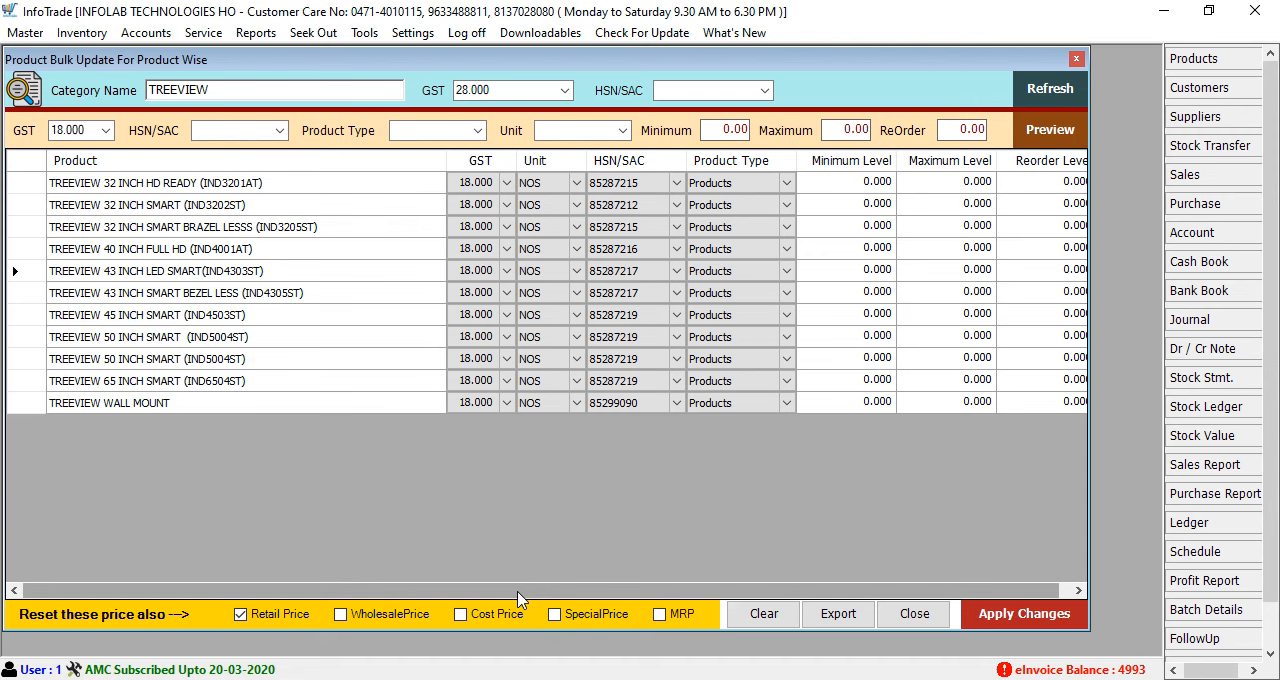
pyautogui.moveTo(518, 596); pyautogui.dragTo(528, 596)
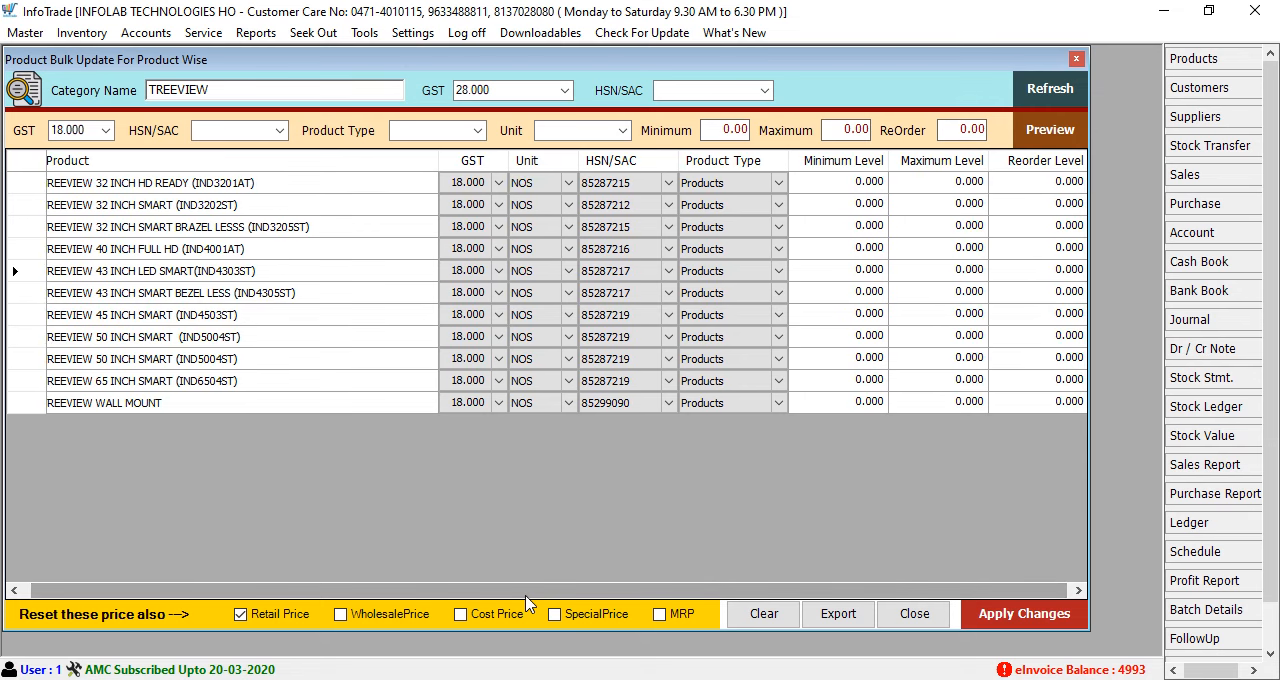